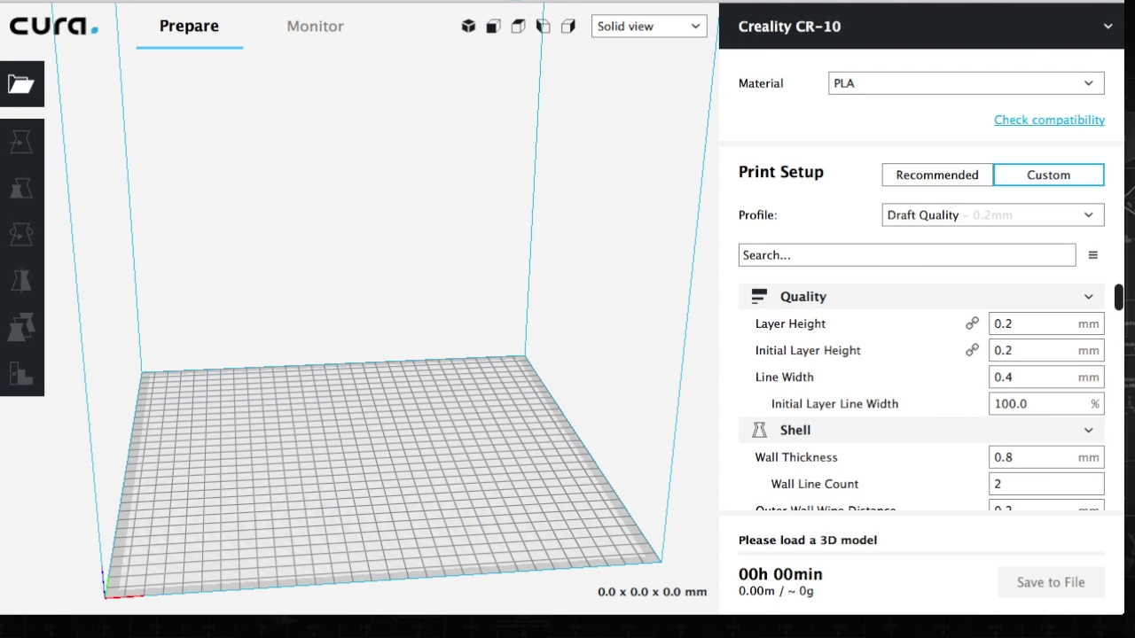
Check the installed Cura version (3.3.1) in About Cura
{"action": "left_click", "coordinate": [84, 1]}
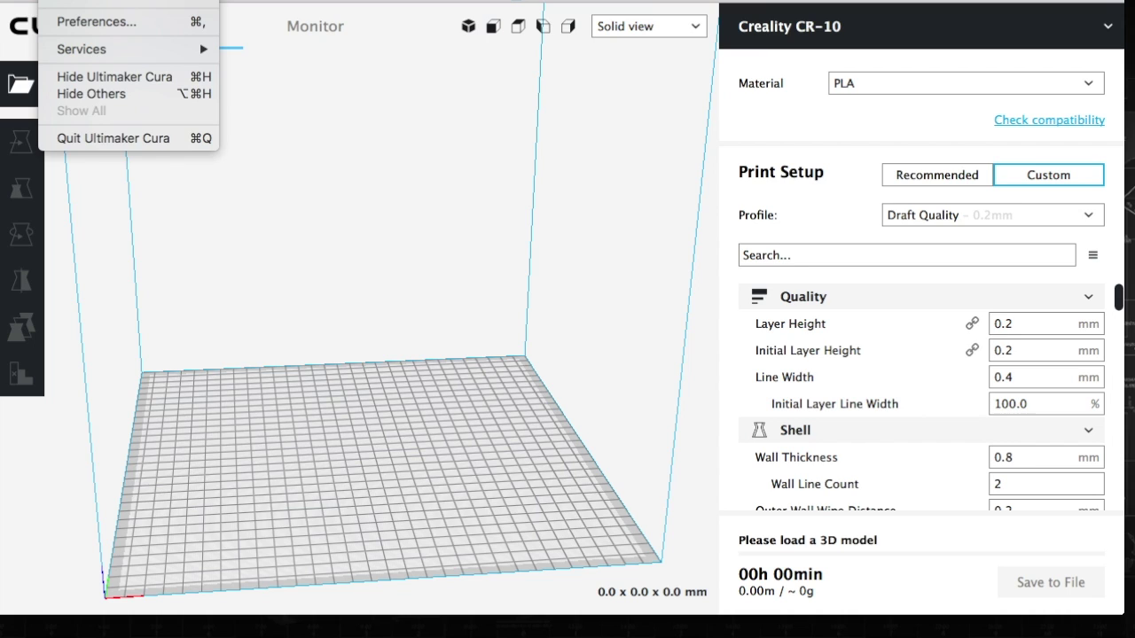
{"action": "left_click", "coordinate": [85, 7]}
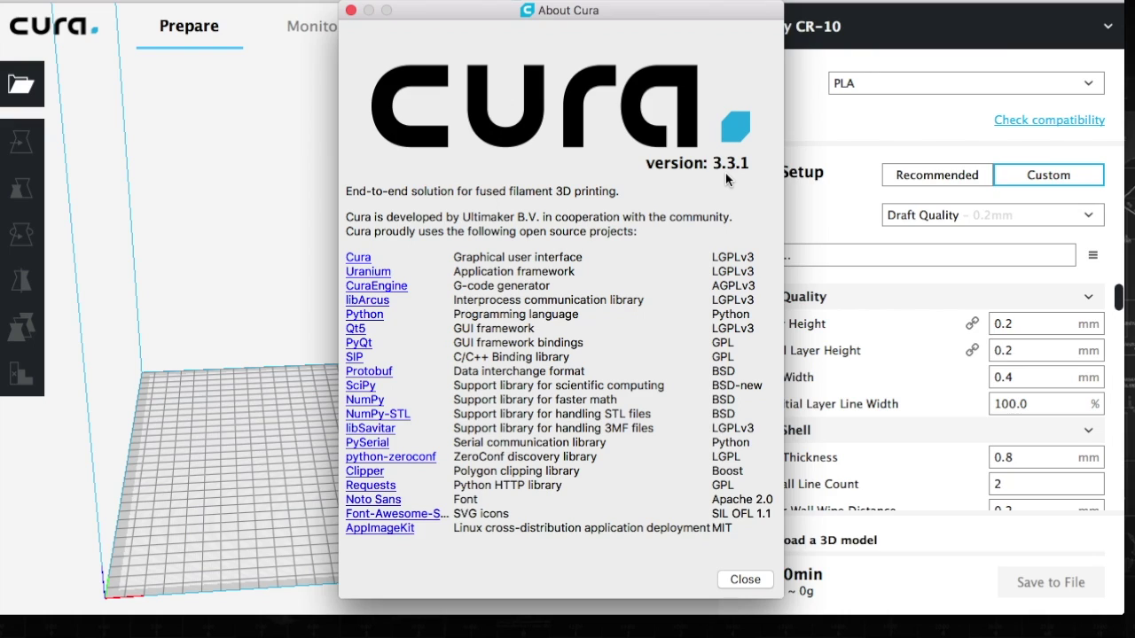
{"action": "left_click", "coordinate": [351, 10]}
Check for a newer Cura version with the Update Checker extension
{"action": "left_click", "coordinate": [354, 1]}
{"action": "mouse_move", "coordinate": [375, 29]}
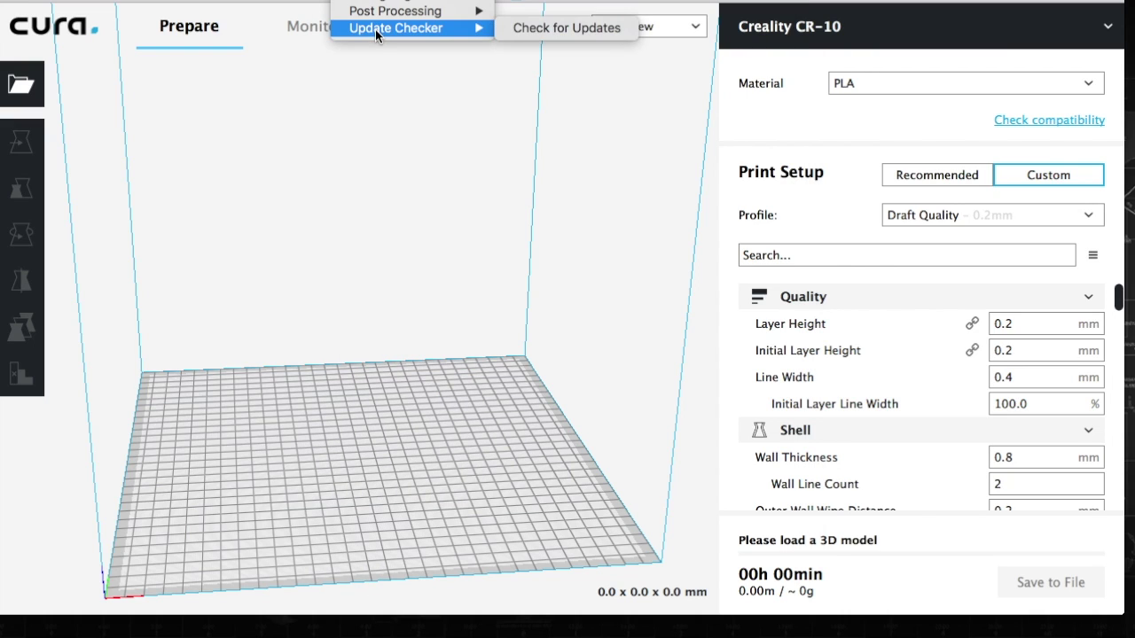
{"action": "left_click", "coordinate": [513, 33]}
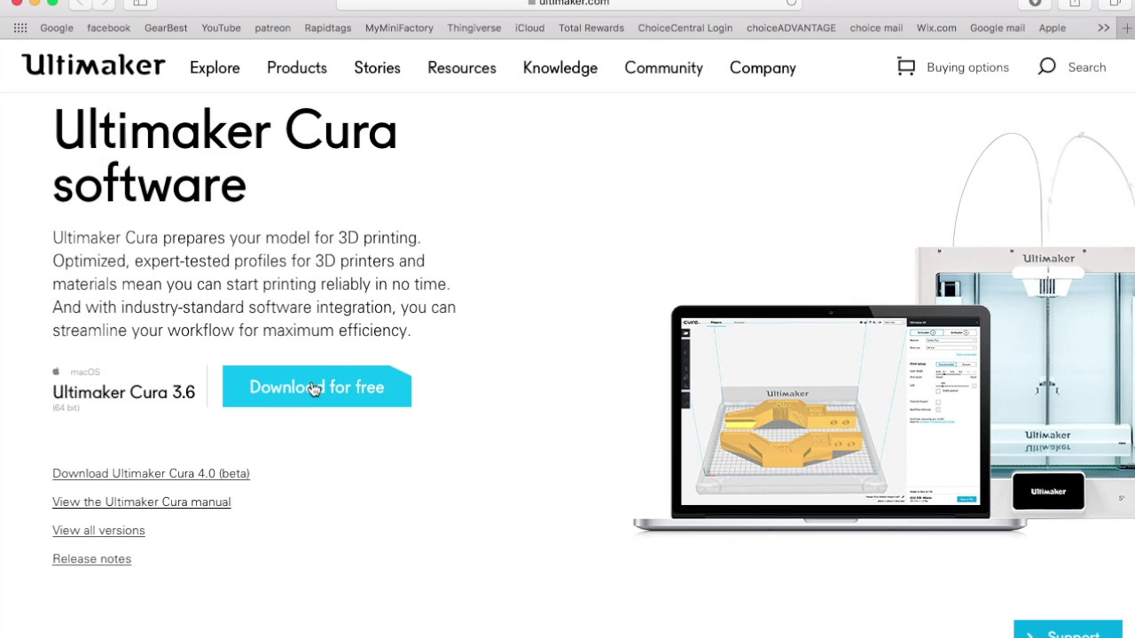
List all Cura versions and pick the macOS Version 3.6 64 bit download
{"action": "left_click", "coordinate": [96, 534]}
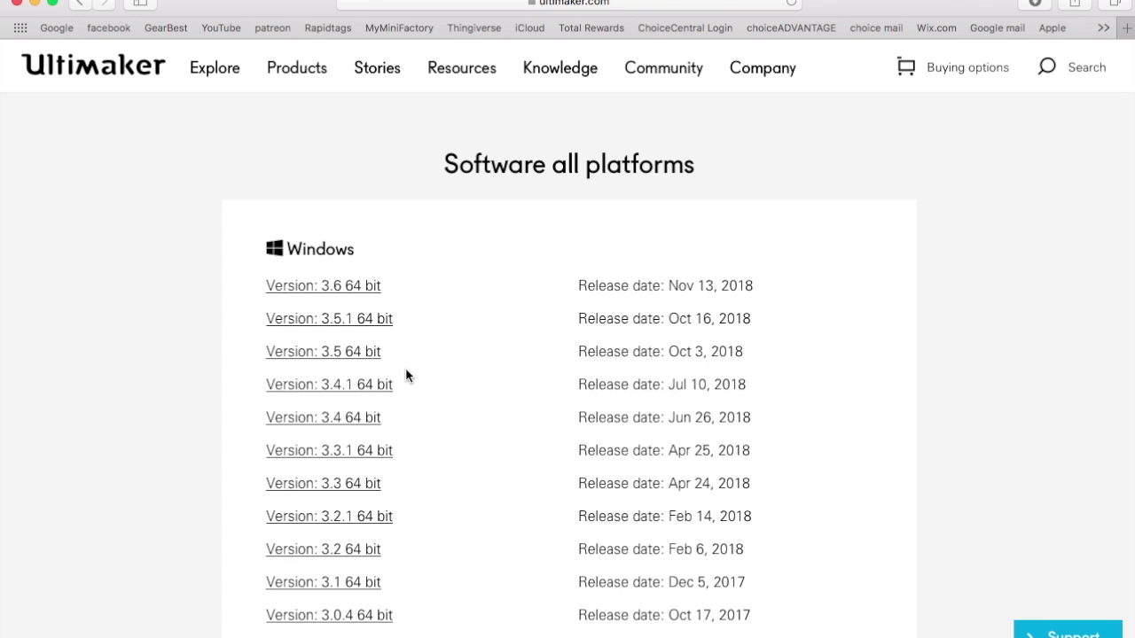
{"action": "scroll", "coordinate": [405, 375], "scroll_direction": "down", "scroll_amount": 10}
{"action": "scroll", "coordinate": [405, 375], "scroll_direction": "down", "scroll_amount": 15}
{"action": "scroll", "coordinate": [405, 375], "scroll_direction": "up", "scroll_amount": 5}
{"action": "left_click", "coordinate": [330, 419]}
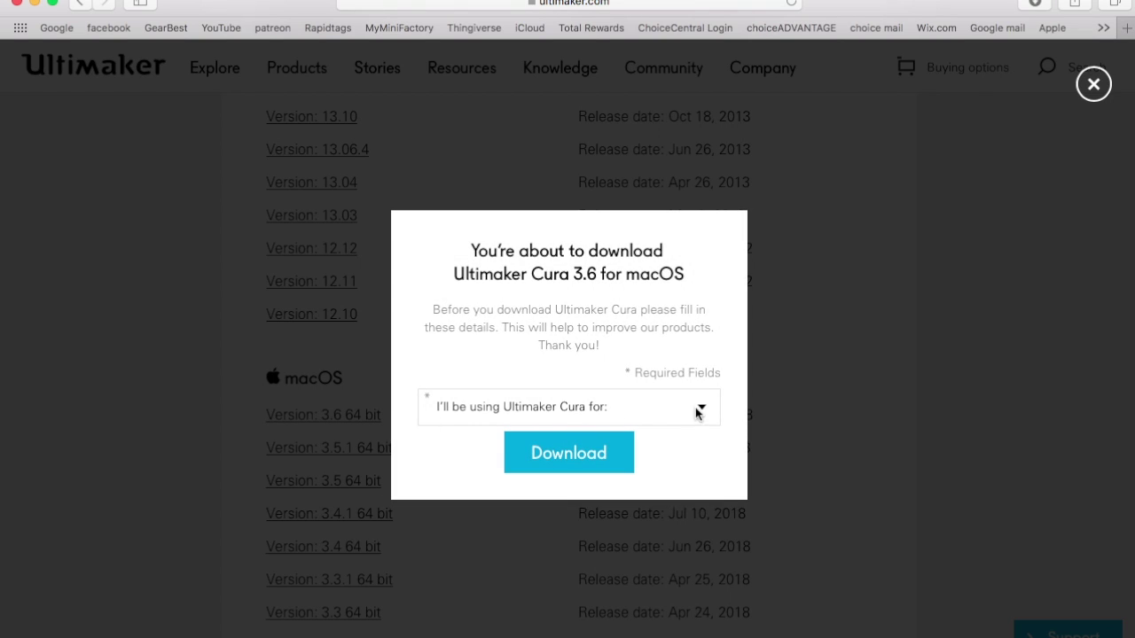
Set the intended use on the download form to Educational Use
{"action": "left_click", "coordinate": [697, 411]}
{"action": "left_click", "coordinate": [537, 456]}
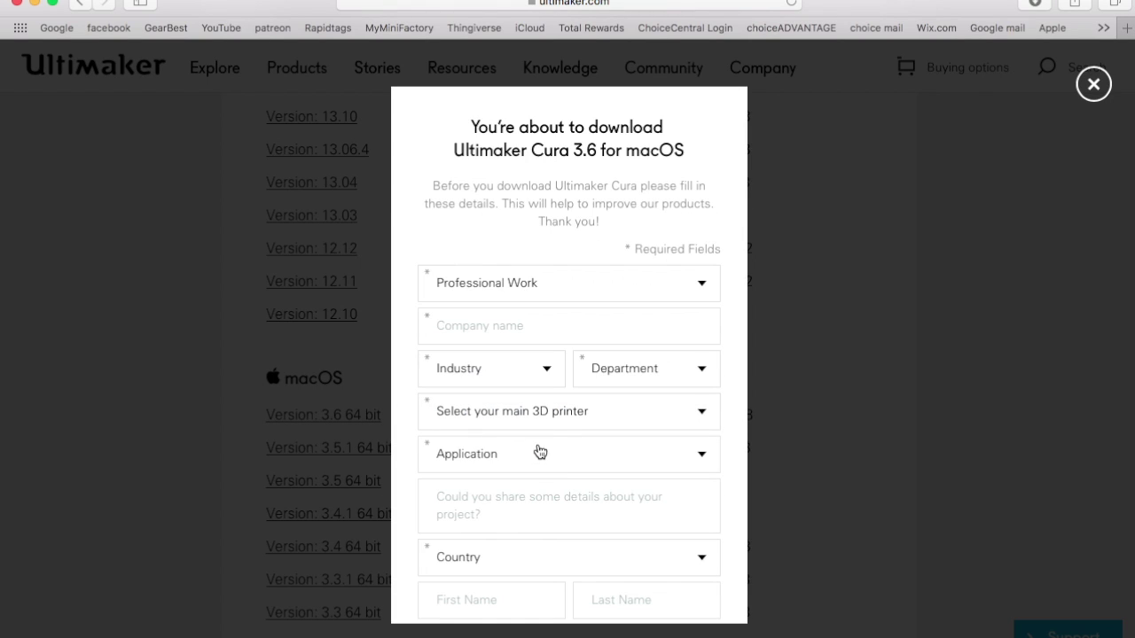
{"action": "left_click", "coordinate": [663, 289]}
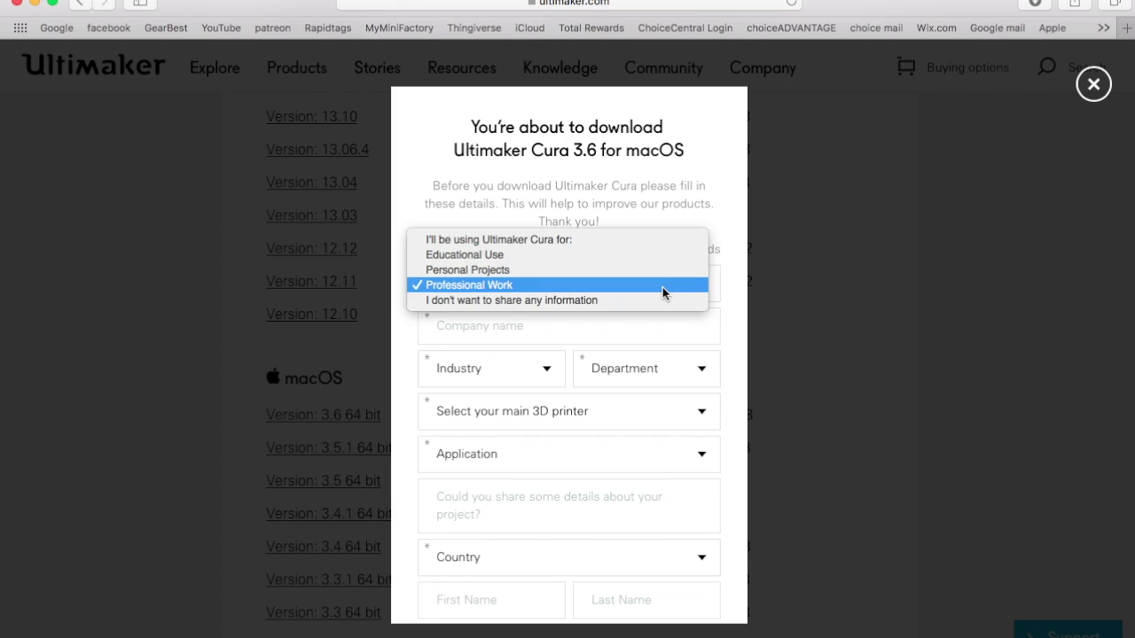
{"action": "left_click", "coordinate": [603, 255]}
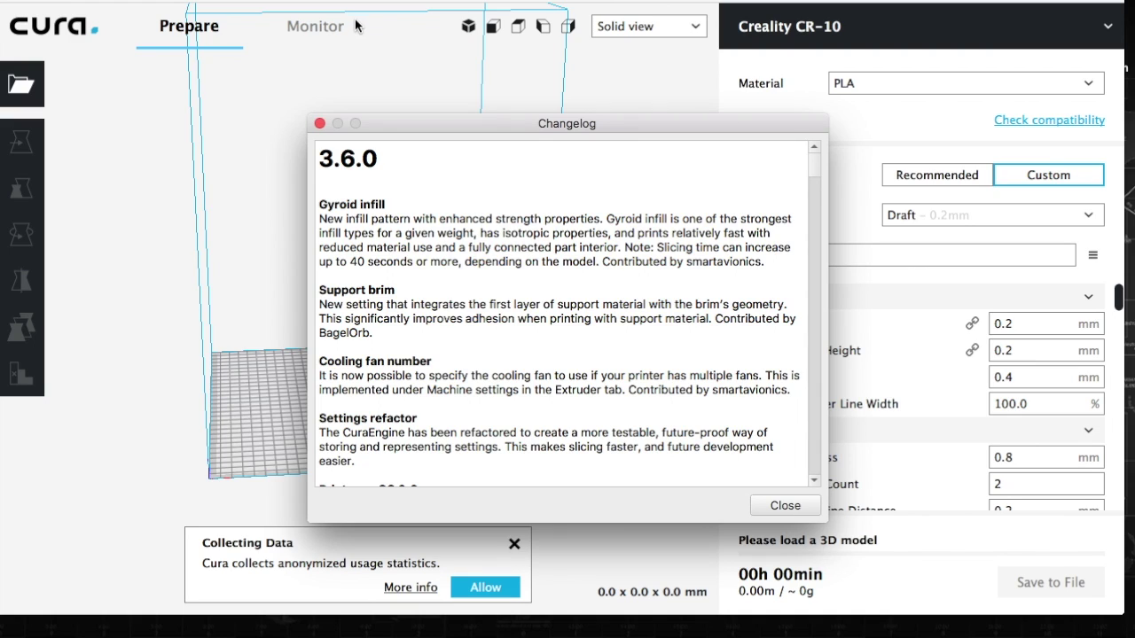
Close the Cura 3.6.0 changelog after reviewing the new features
{"action": "left_click", "coordinate": [322, 126]}
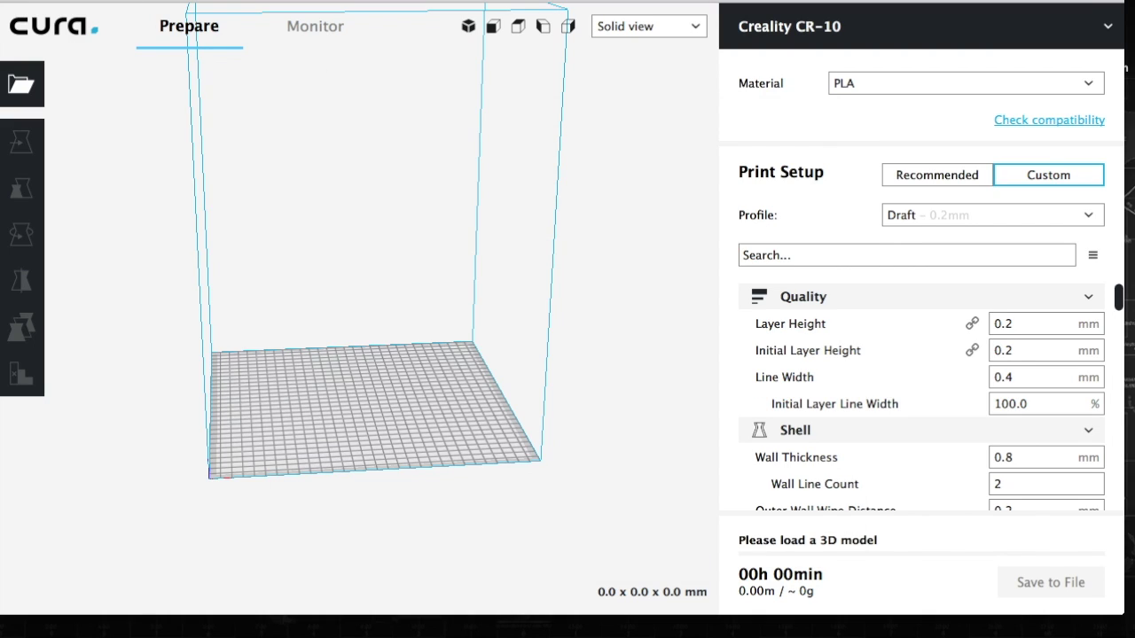
{"action": "left_click", "coordinate": [98, 0]}
{"action": "left_click", "coordinate": [120, 27]}
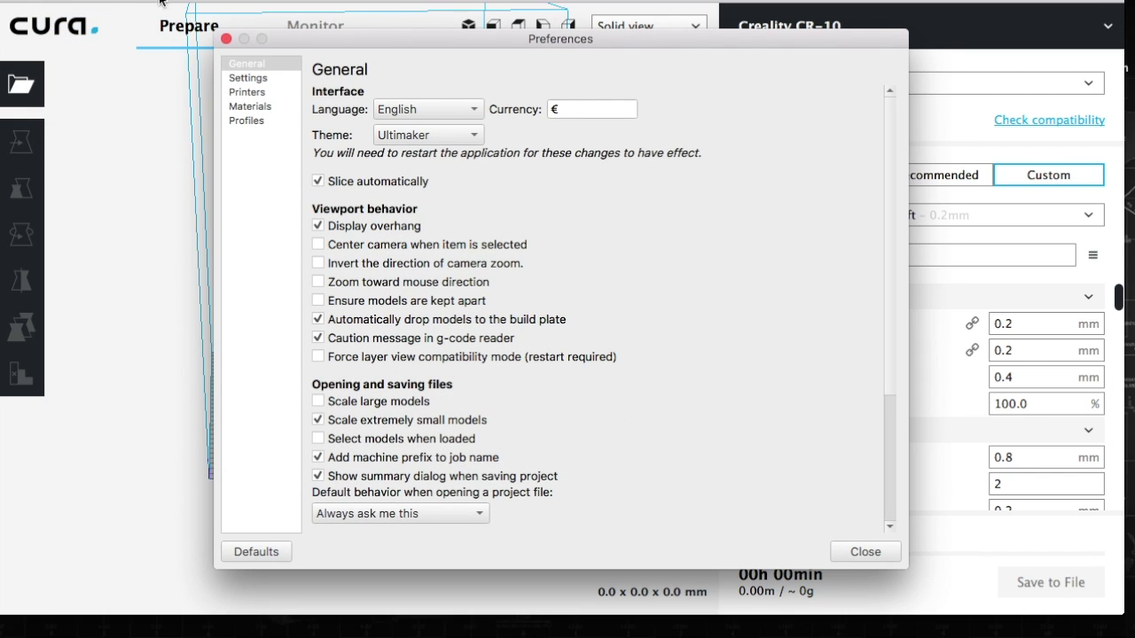
{"action": "left_click", "coordinate": [226, 39]}
{"action": "left_click", "coordinate": [98, 0]}
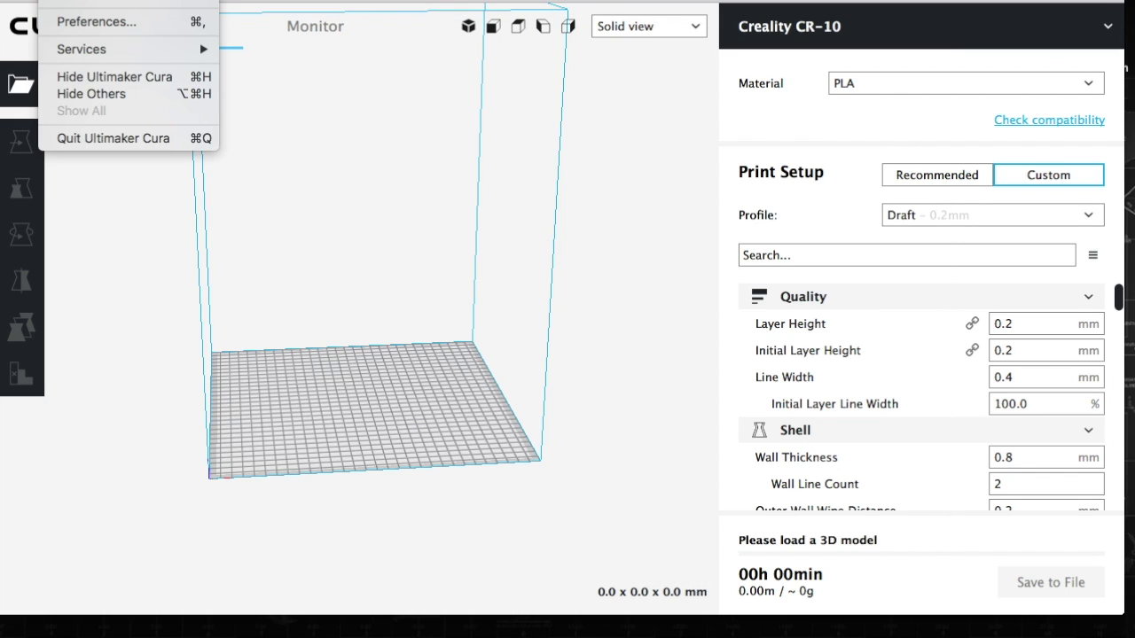
{"action": "left_click", "coordinate": [94, 27]}
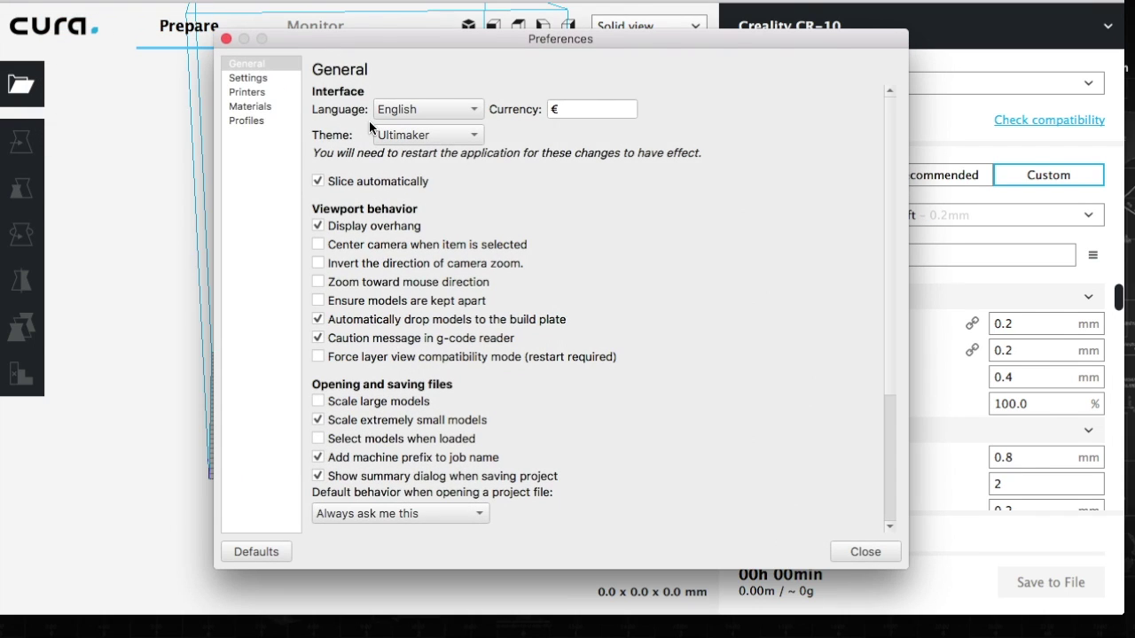
{"action": "left_click", "coordinate": [248, 79]}
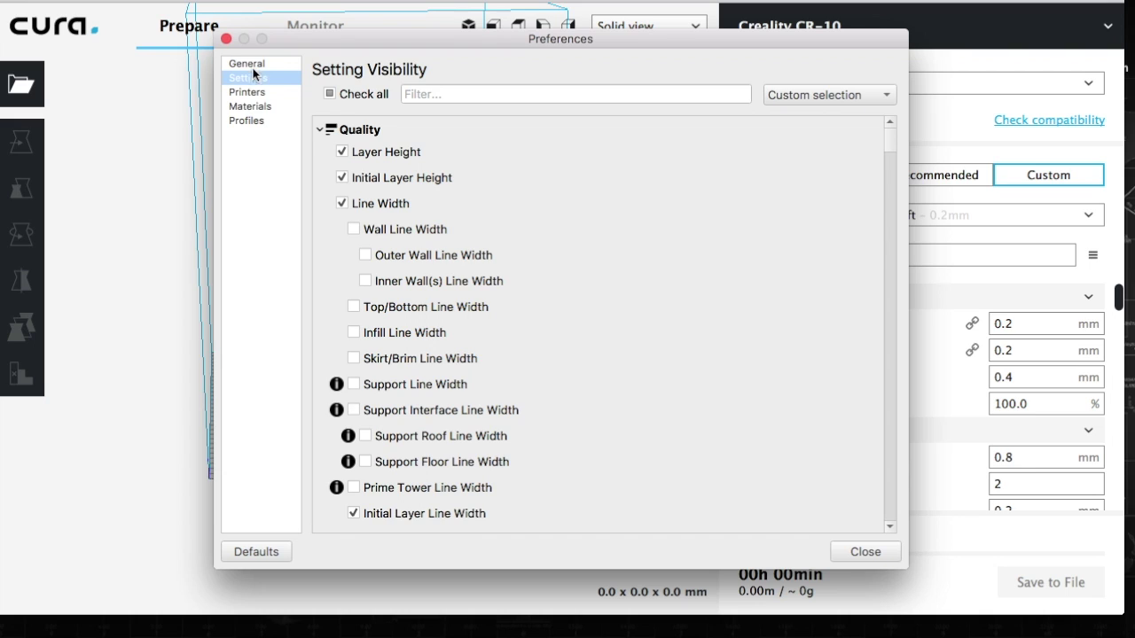
{"action": "left_click", "coordinate": [253, 105]}
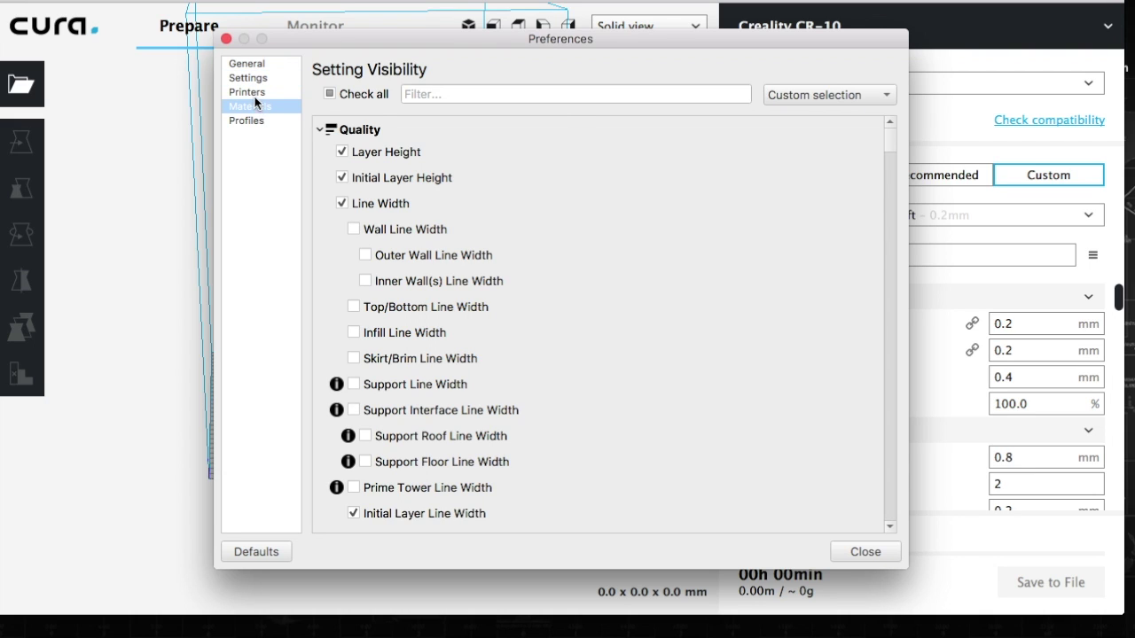
{"action": "left_click", "coordinate": [254, 94]}
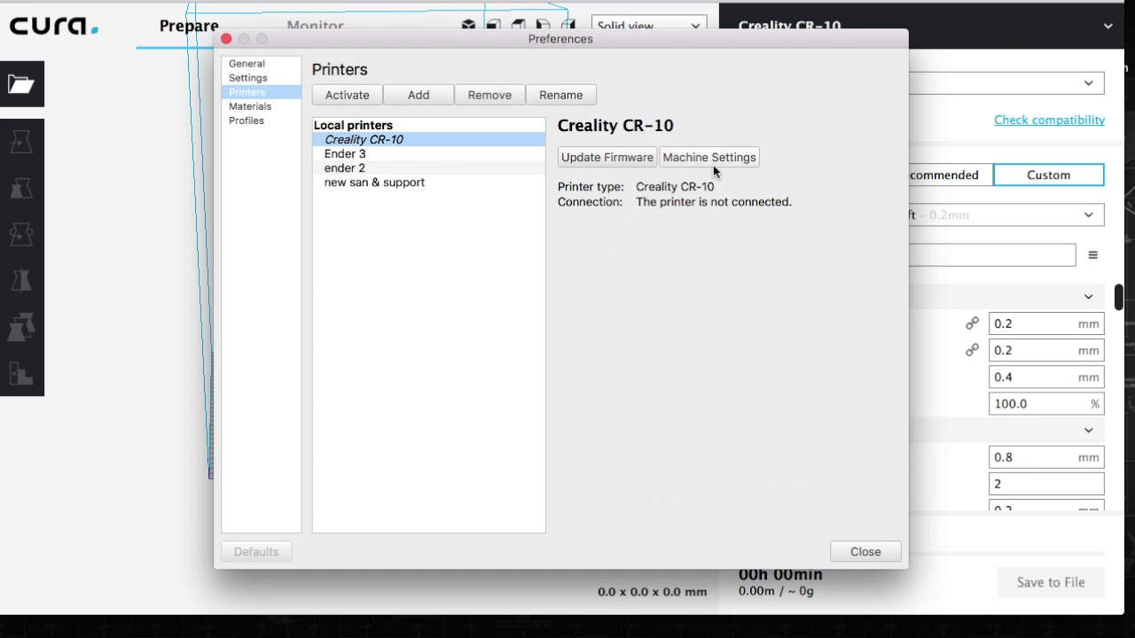
{"action": "left_click", "coordinate": [705, 159]}
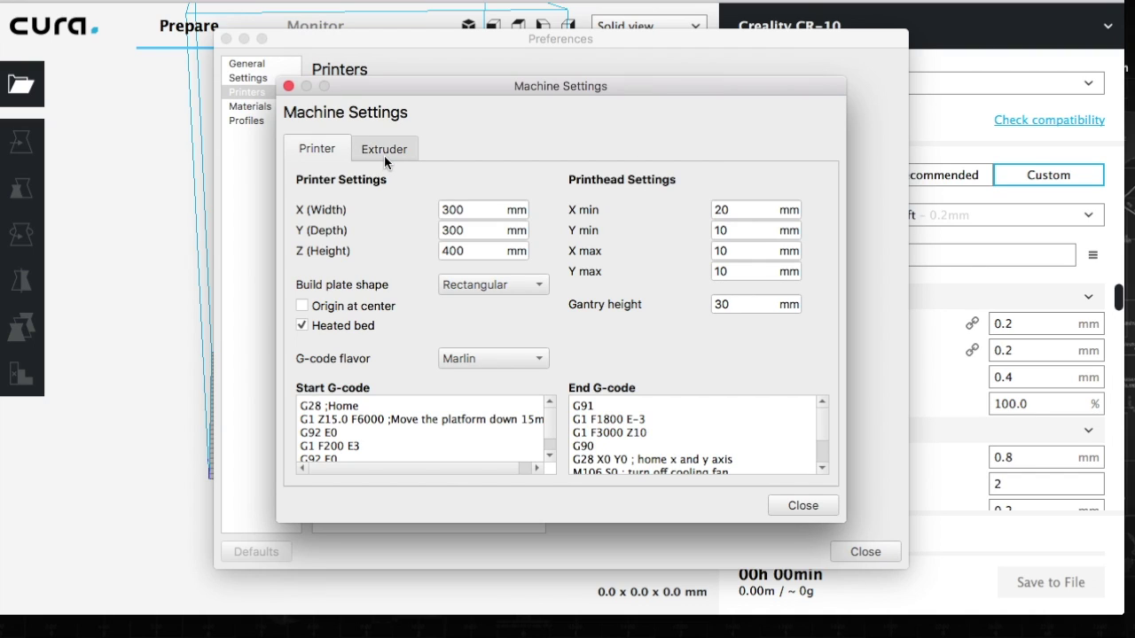
{"action": "left_click", "coordinate": [384, 155]}
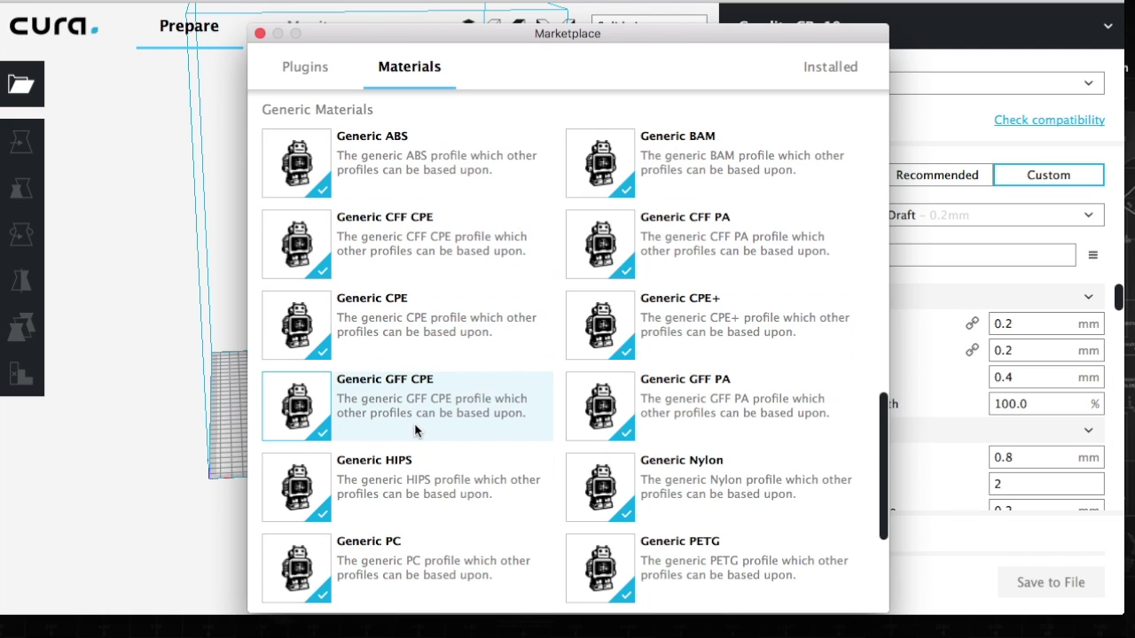
Browse the featured material manufacturers and generic material profiles, such as BASF, DuPont and colorFabb
{"action": "scroll", "coordinate": [414, 423], "scroll_direction": "down", "scroll_amount": 5}
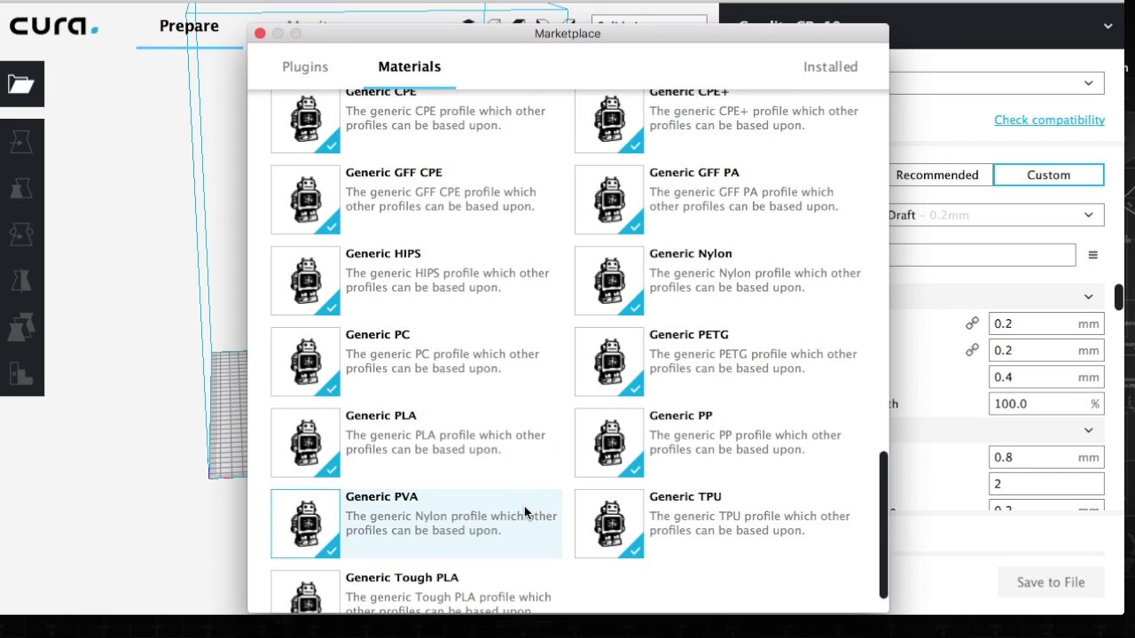
{"action": "scroll", "coordinate": [524, 507], "scroll_direction": "down", "scroll_amount": 2}
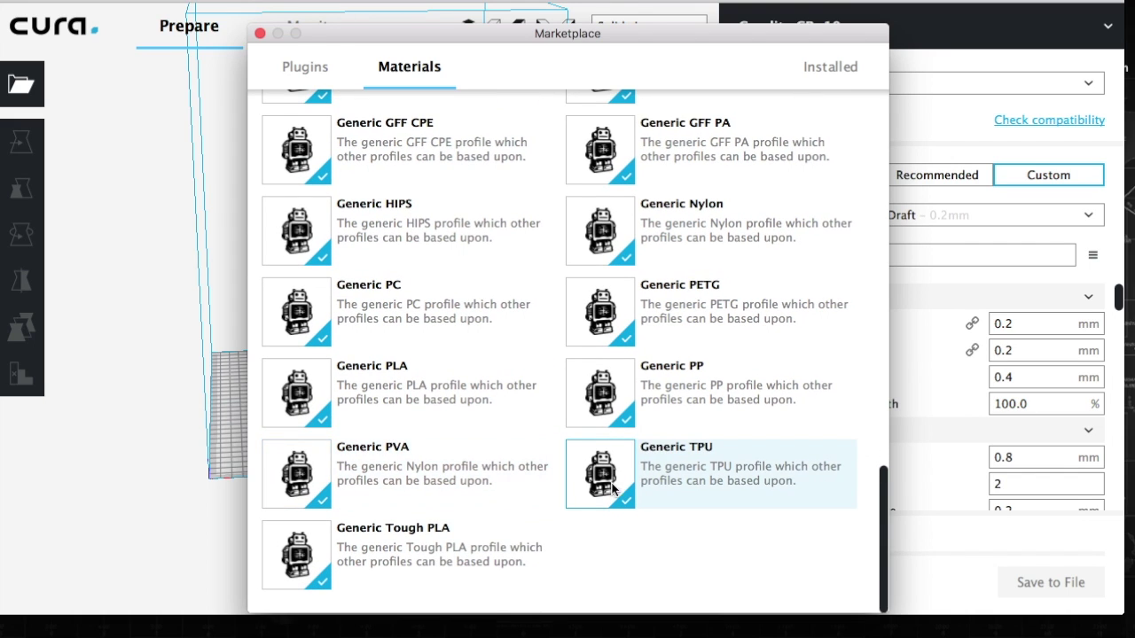
{"action": "scroll", "coordinate": [509, 416], "scroll_direction": "up", "scroll_amount": 9}
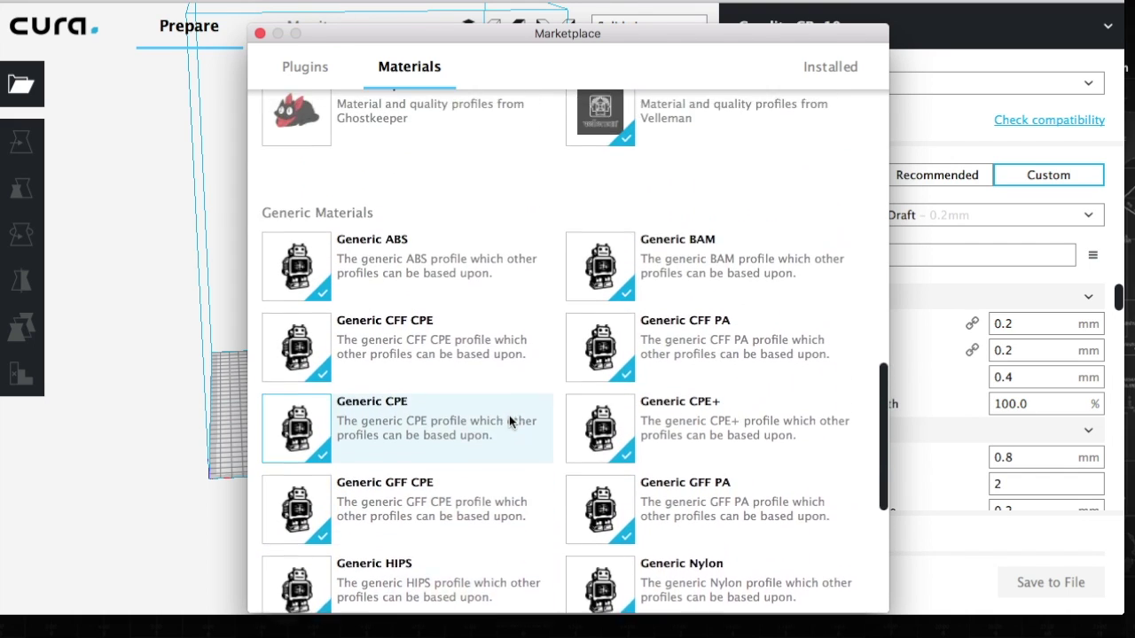
{"action": "scroll", "coordinate": [510, 421], "scroll_direction": "up", "scroll_amount": 2}
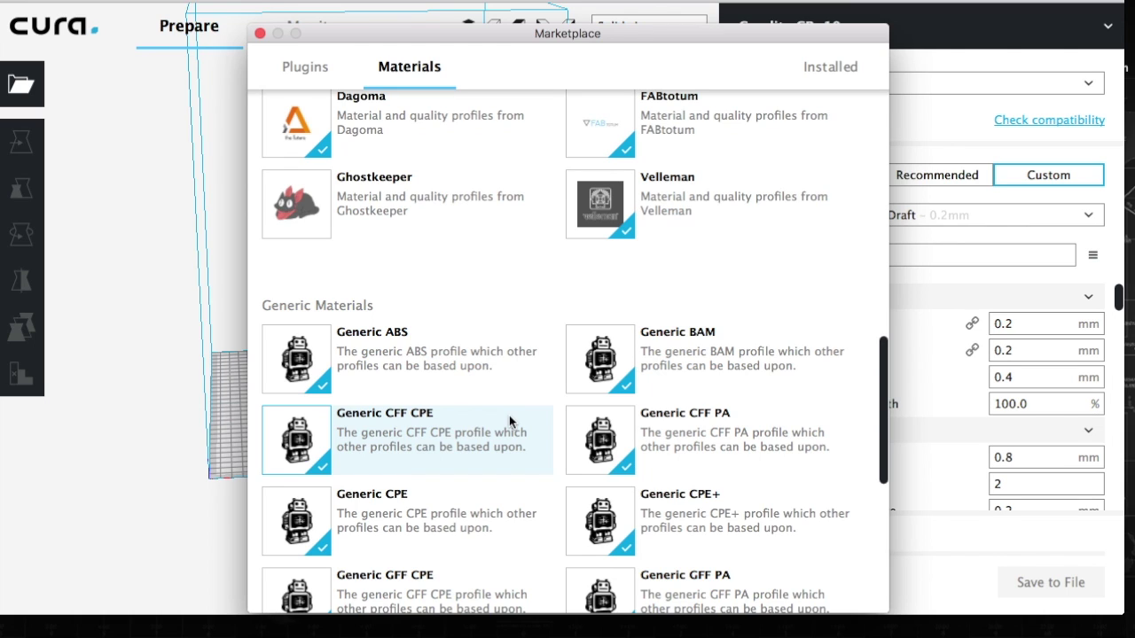
{"action": "scroll", "coordinate": [483, 410], "scroll_direction": "up", "scroll_amount": 2}
{"action": "scroll", "coordinate": [483, 408], "scroll_direction": "up", "scroll_amount": 15}
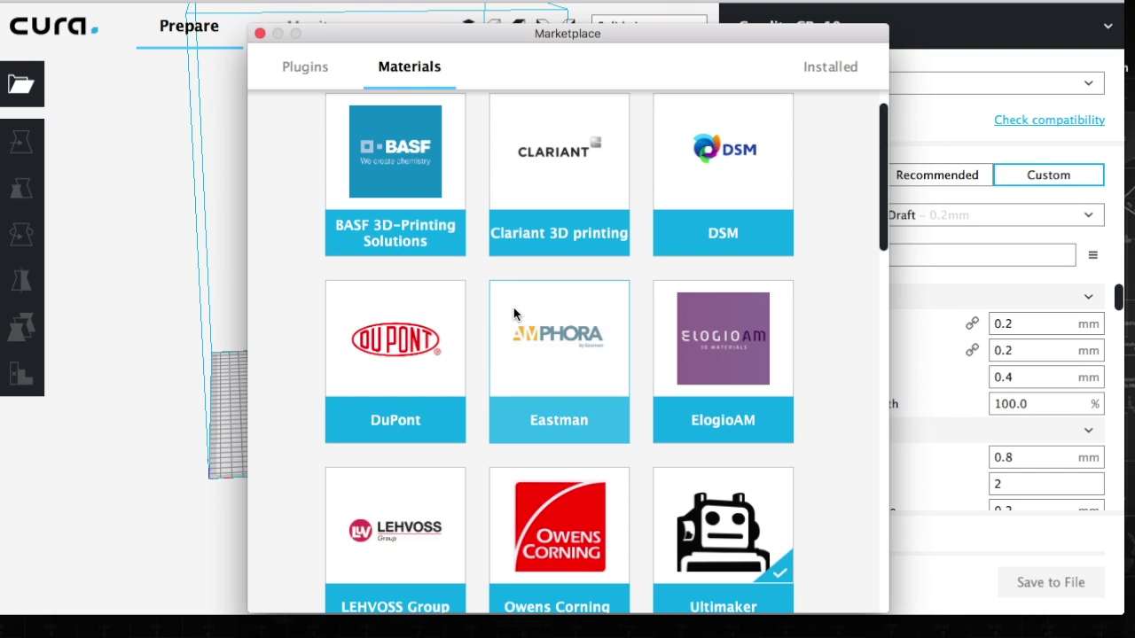
{"action": "scroll", "coordinate": [513, 307], "scroll_direction": "up", "scroll_amount": 1}
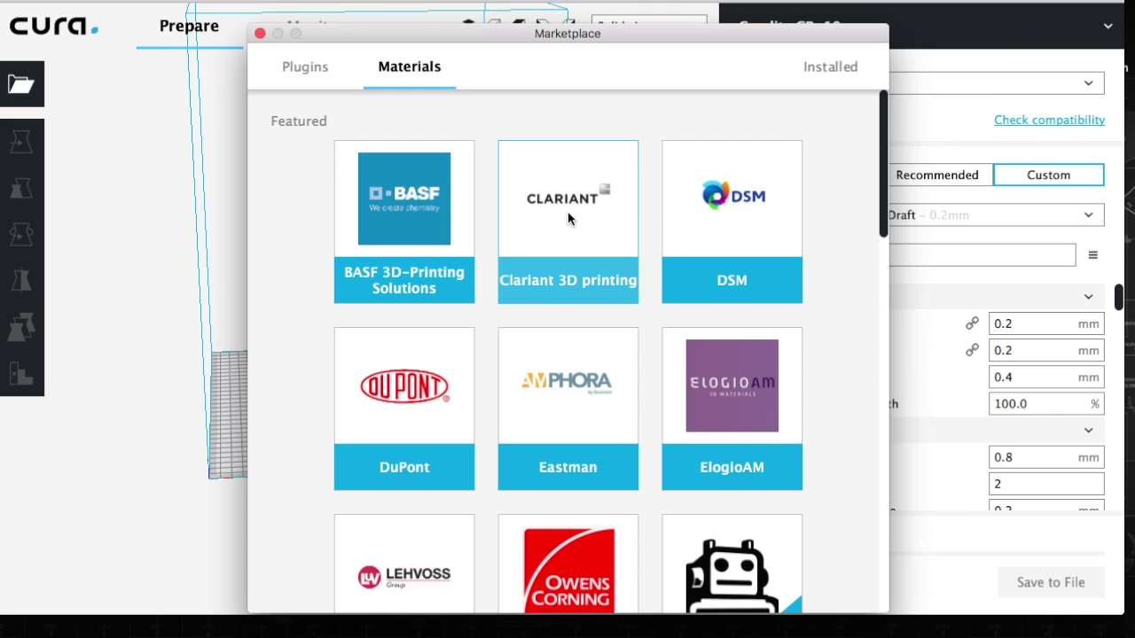
{"action": "scroll", "coordinate": [559, 272], "scroll_direction": "down", "scroll_amount": 3}
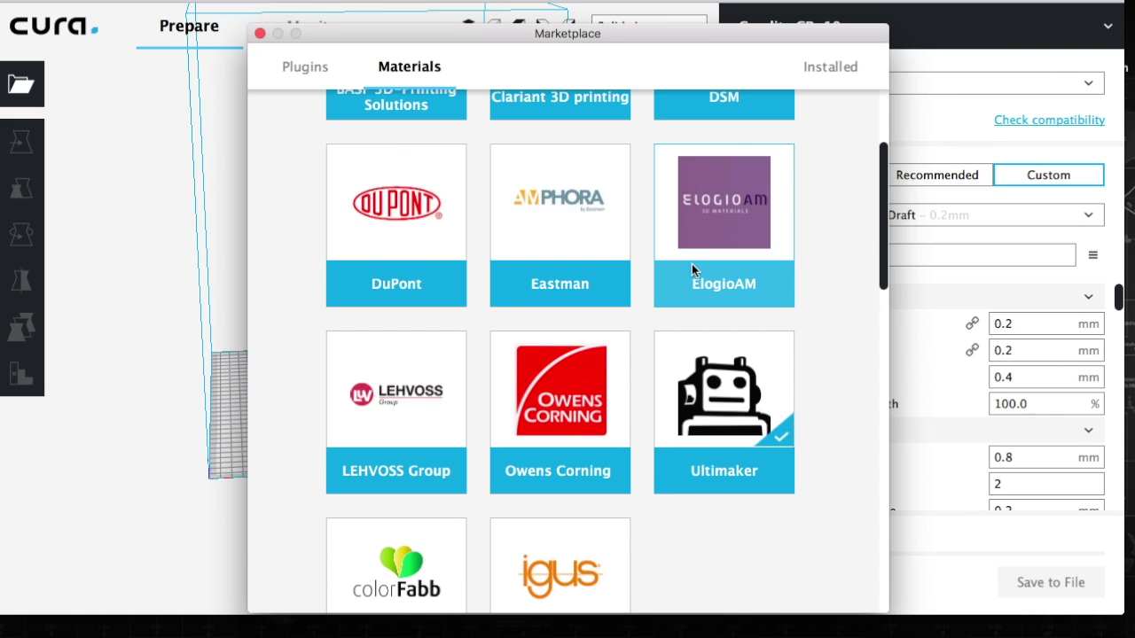
Browse the Marketplace plugin catalogue
{"action": "left_click", "coordinate": [304, 73]}
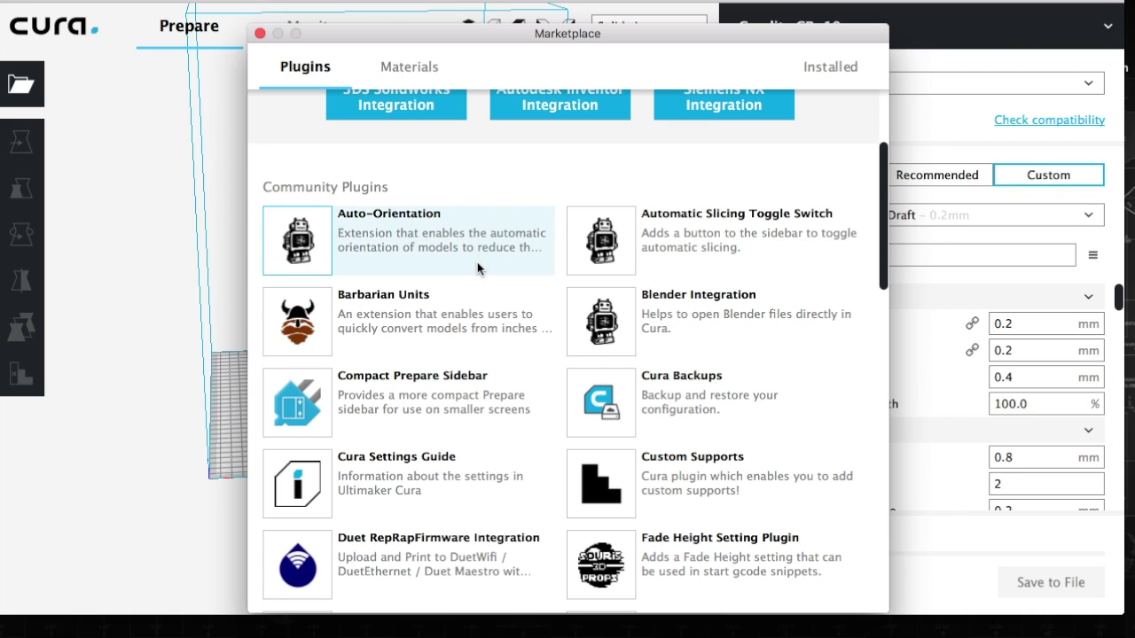
{"action": "scroll", "coordinate": [488, 332], "scroll_direction": "up", "scroll_amount": 1}
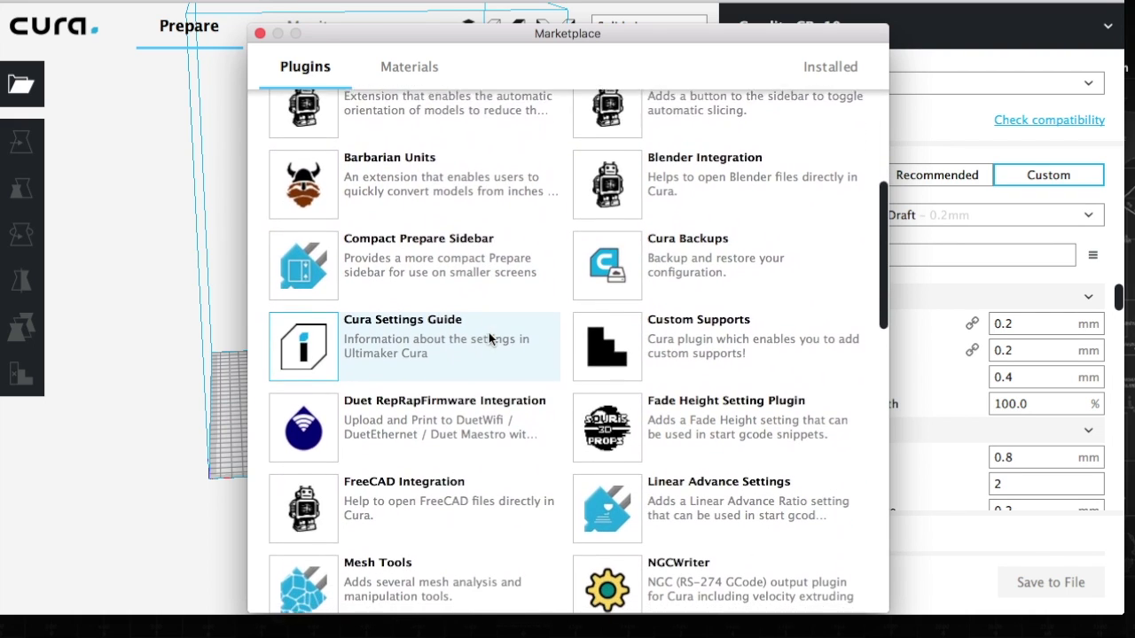
{"action": "scroll", "coordinate": [489, 338], "scroll_direction": "down", "scroll_amount": 1}
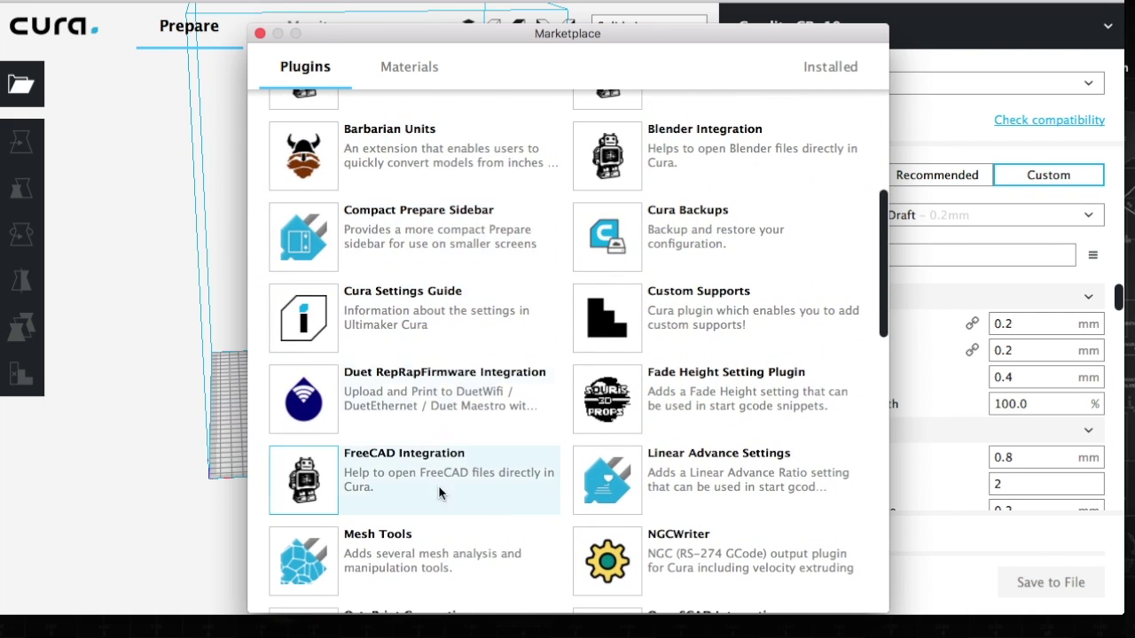
{"action": "scroll", "coordinate": [462, 398], "scroll_direction": "down", "scroll_amount": 1}
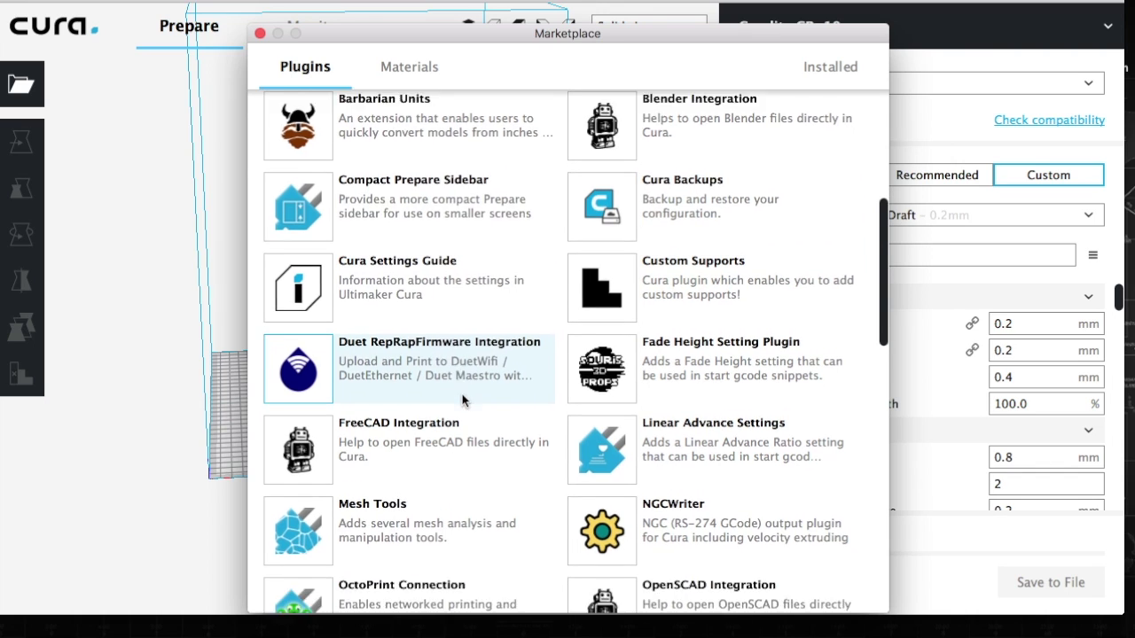
{"action": "scroll", "coordinate": [462, 400], "scroll_direction": "down", "scroll_amount": 5}
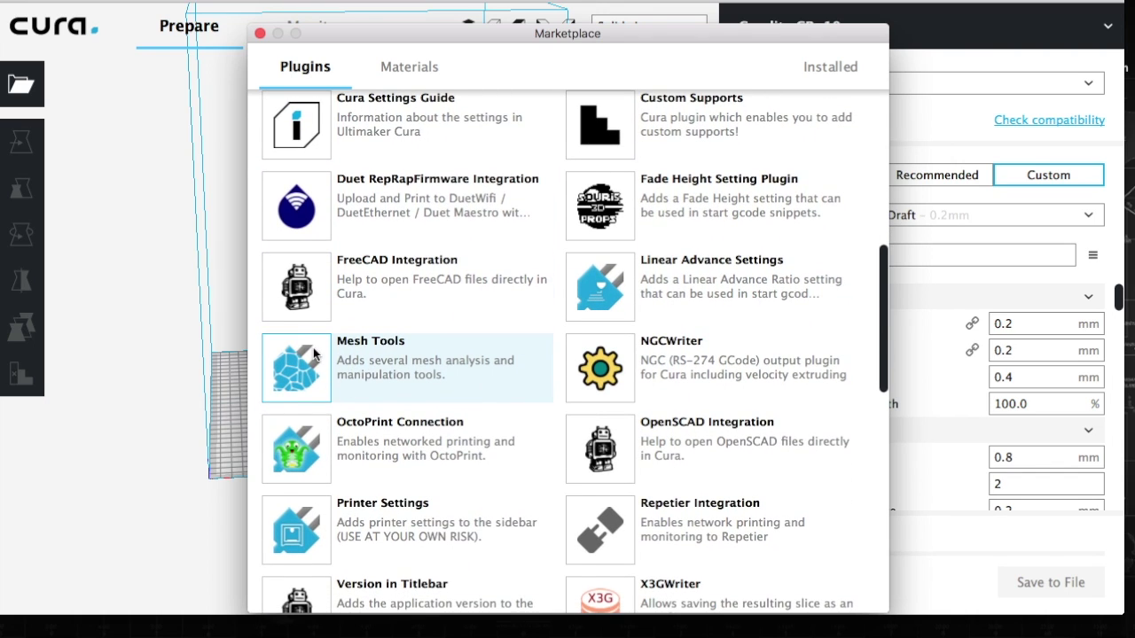
{"action": "scroll", "coordinate": [606, 387], "scroll_direction": "up", "scroll_amount": 3}
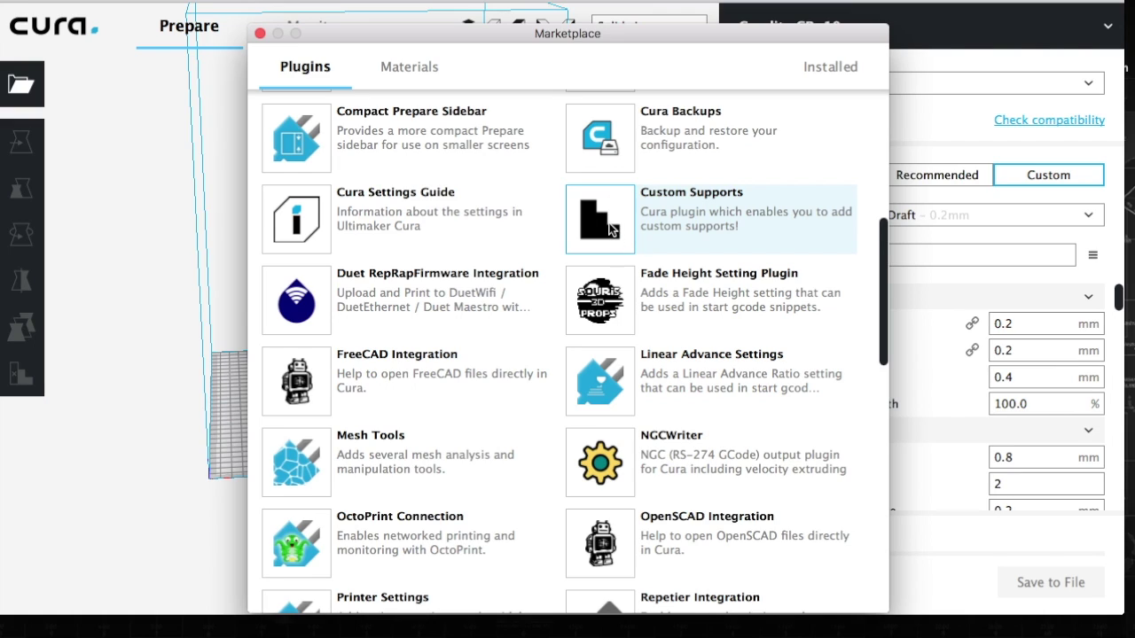
Install the Custom Supports plugin, review the plugin list, and close the Marketplace
{"action": "left_click", "coordinate": [609, 227]}
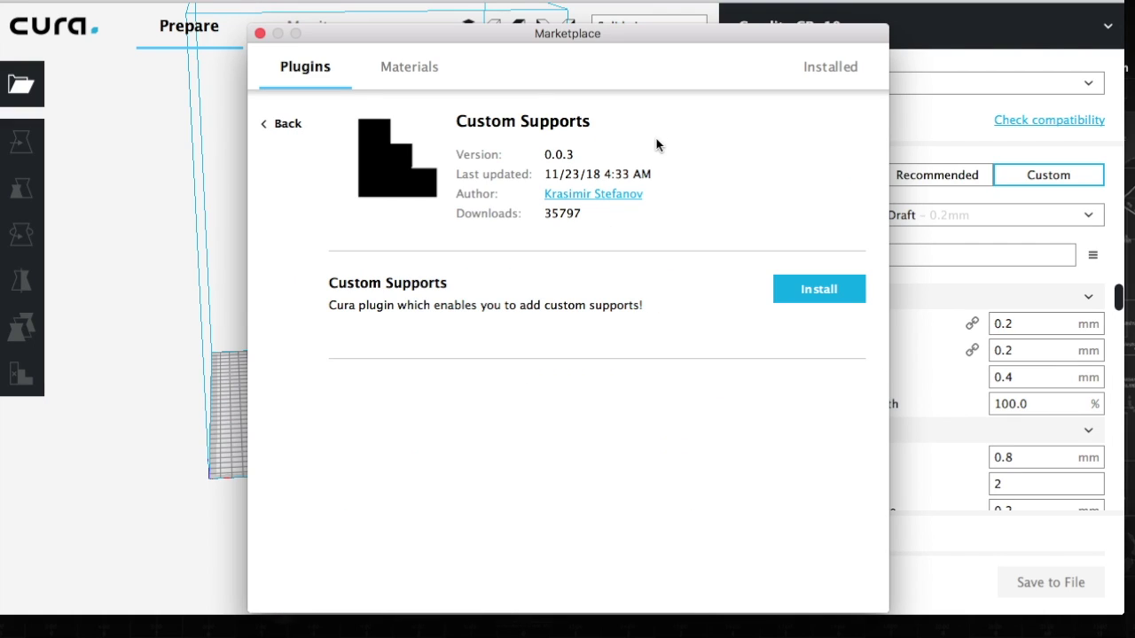
{"action": "left_click", "coordinate": [807, 289]}
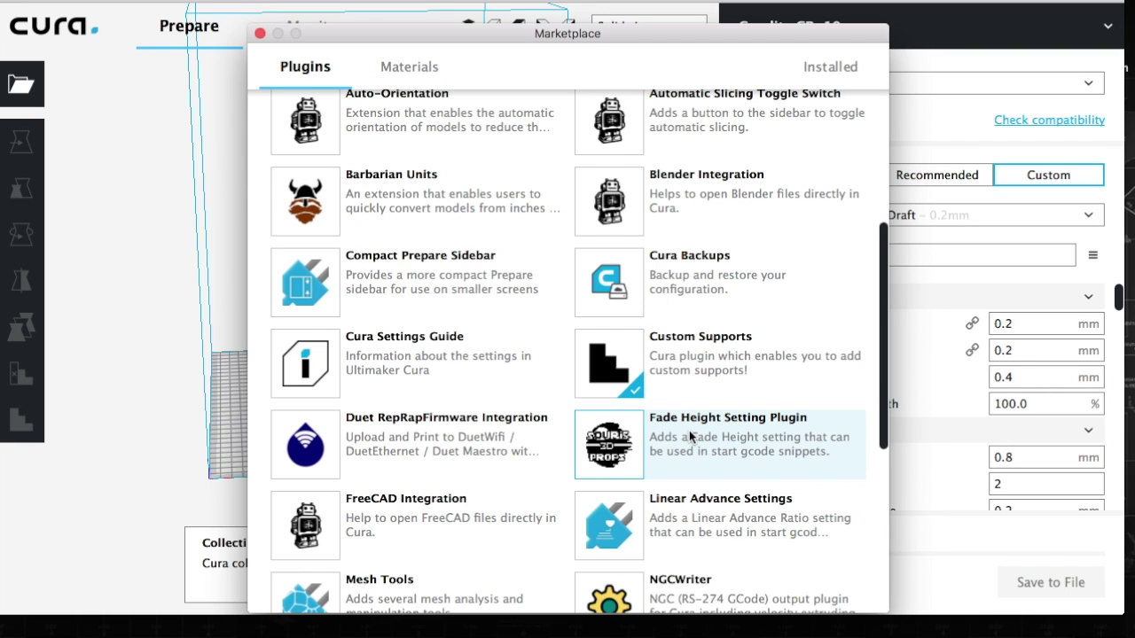
{"action": "scroll", "coordinate": [689, 430], "scroll_direction": "down", "scroll_amount": 5}
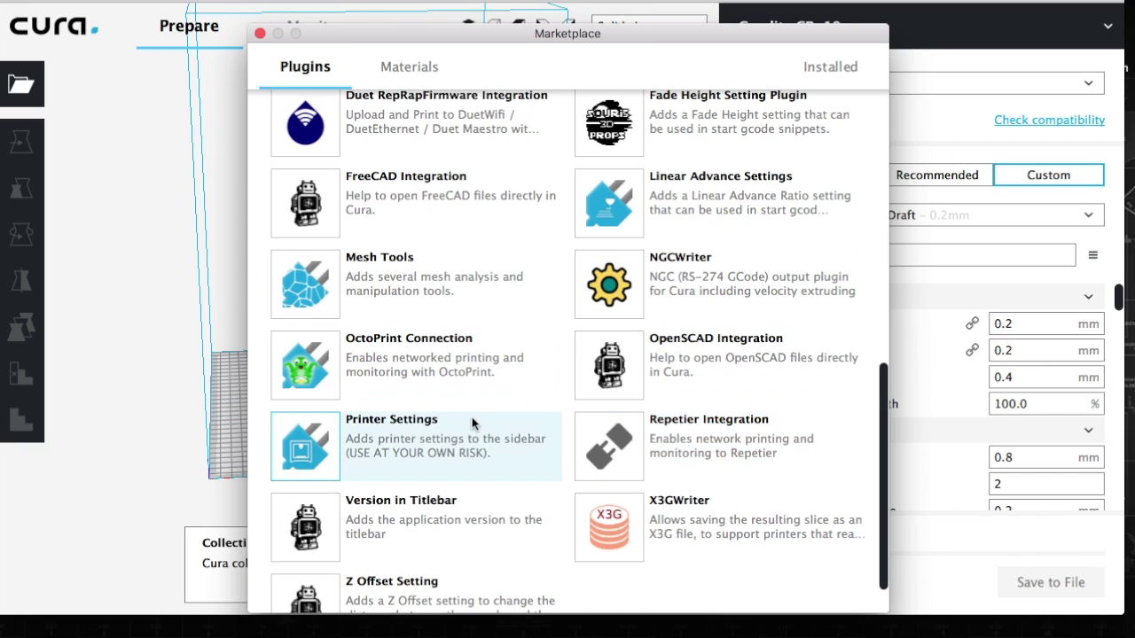
{"action": "scroll", "coordinate": [495, 315], "scroll_direction": "down", "scroll_amount": 1}
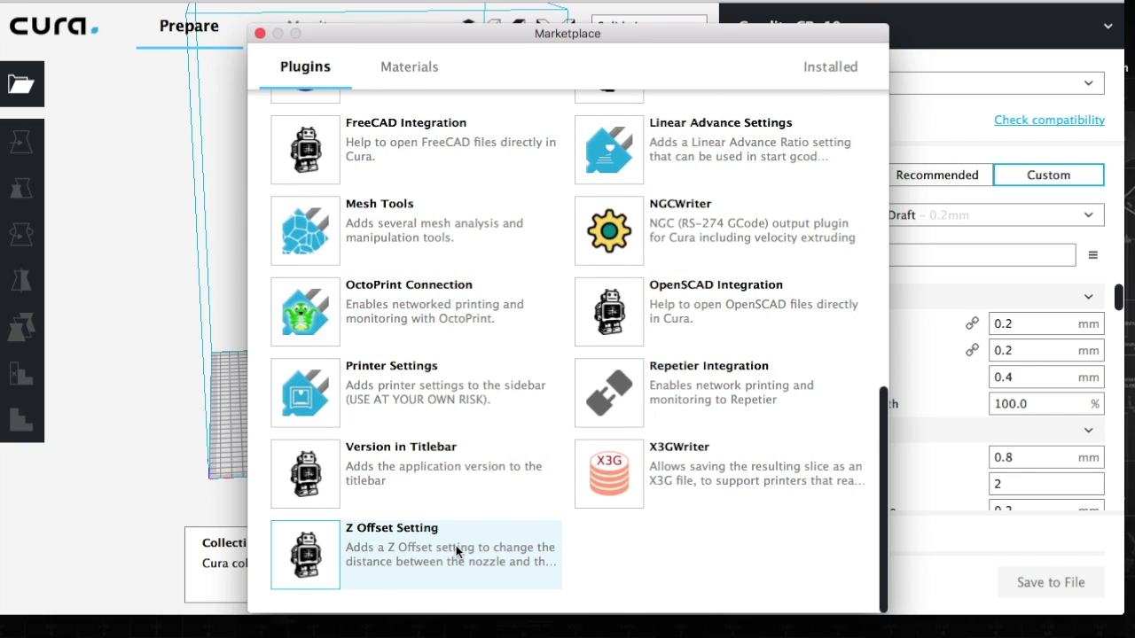
{"action": "scroll", "coordinate": [417, 496], "scroll_direction": "up", "scroll_amount": 3}
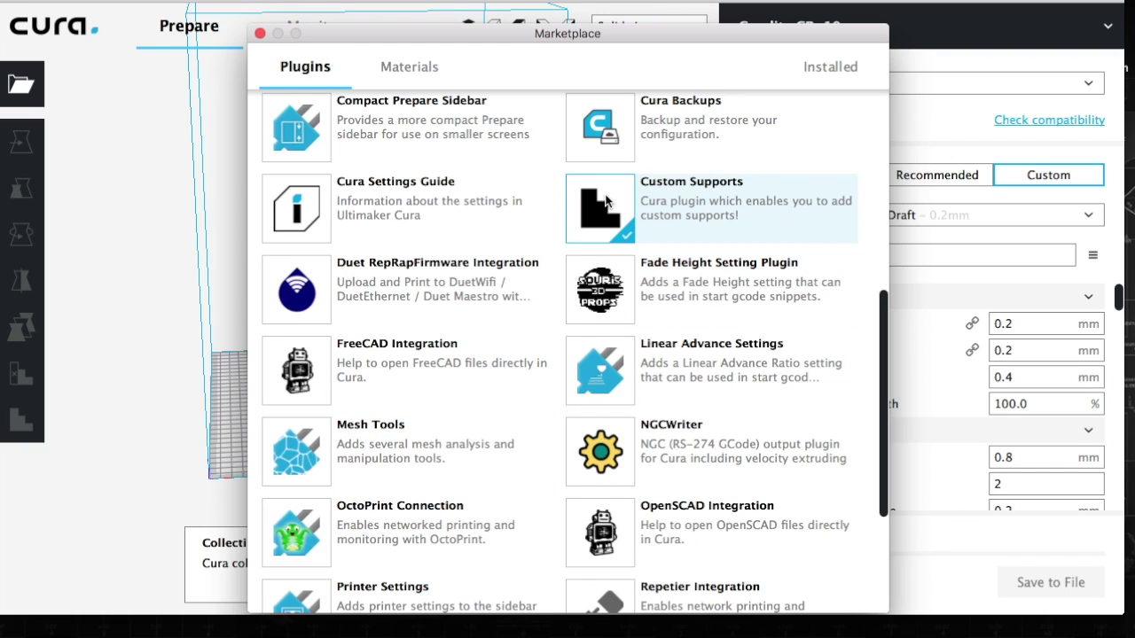
{"action": "scroll", "coordinate": [606, 202], "scroll_direction": "up", "scroll_amount": 2}
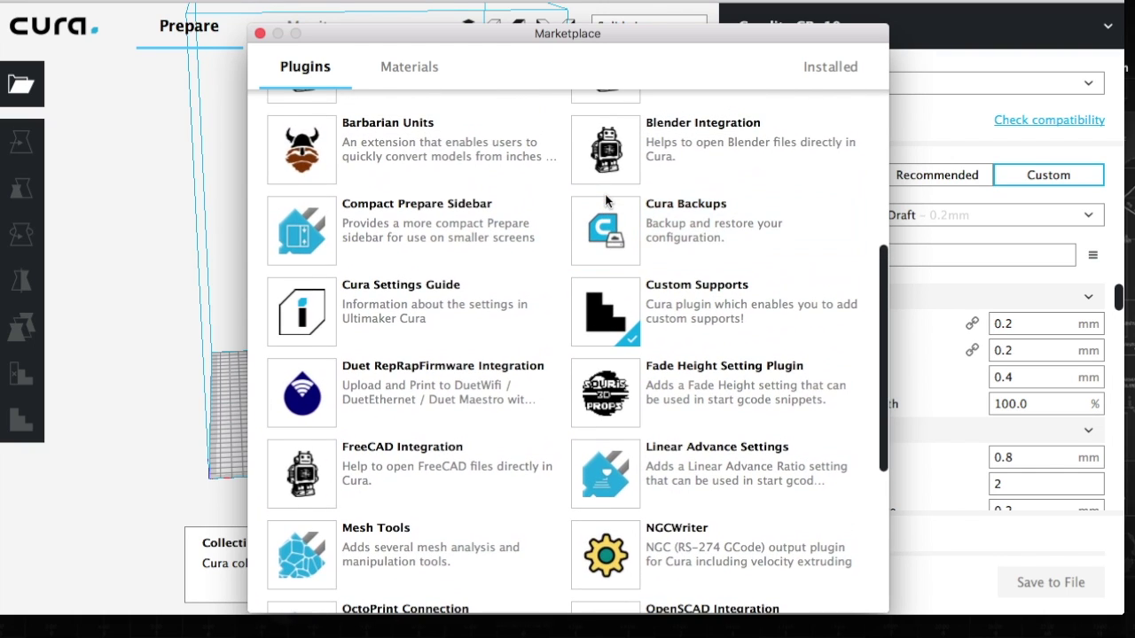
{"action": "left_click", "coordinate": [260, 32]}
View the build volume in 3D, from the front, from above and from the left
{"action": "left_click", "coordinate": [468, 27]}
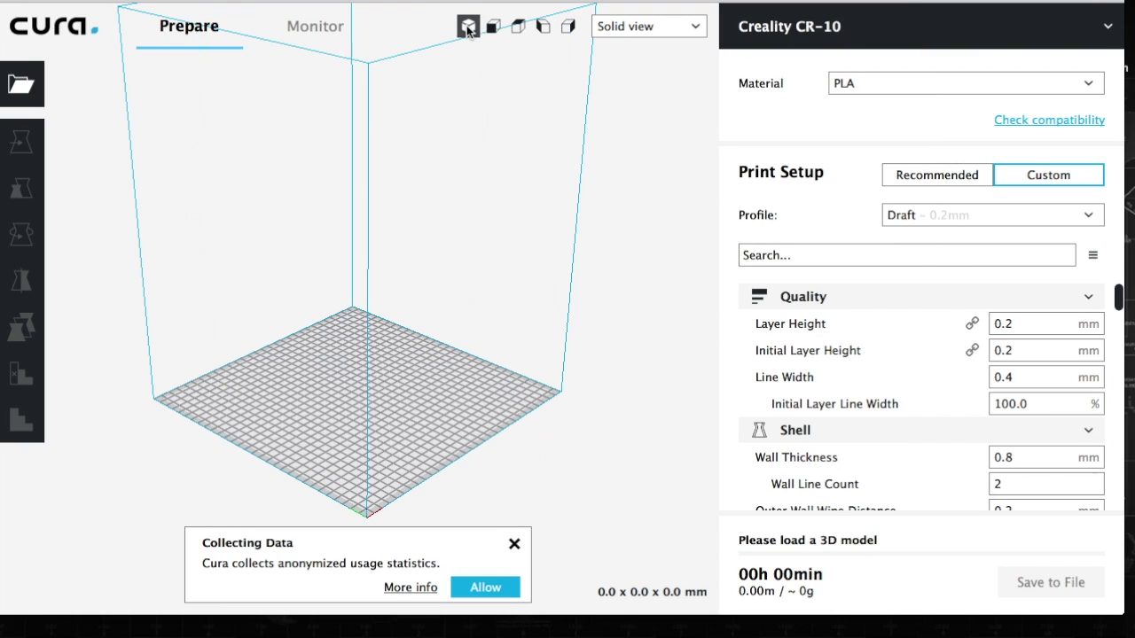
{"action": "left_click", "coordinate": [494, 27]}
{"action": "left_click", "coordinate": [523, 29]}
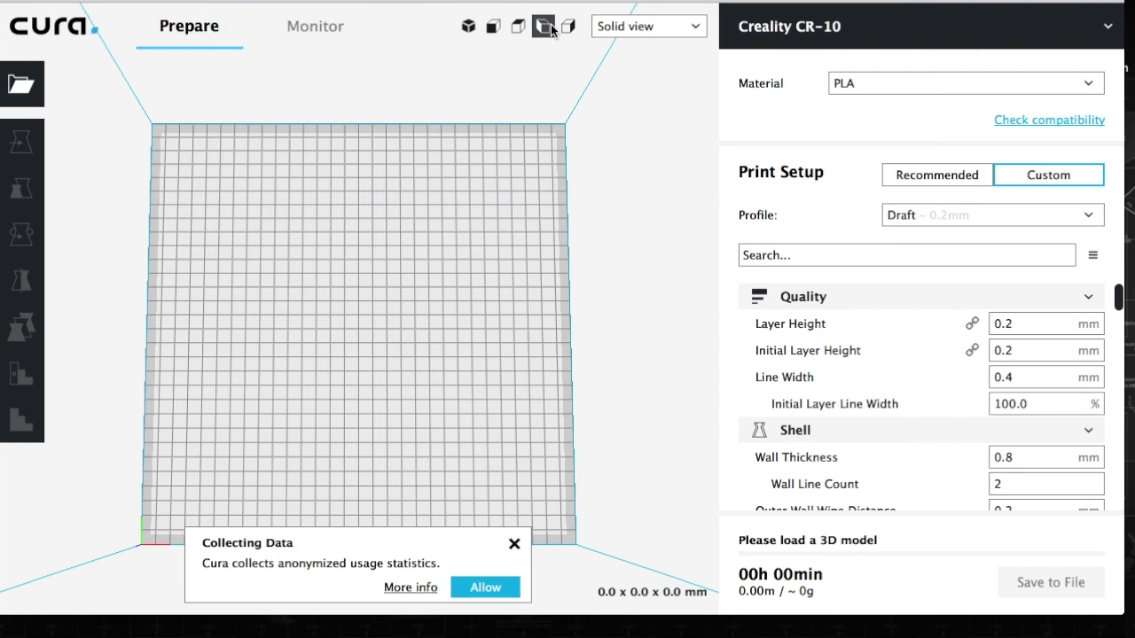
{"action": "left_click", "coordinate": [542, 27]}
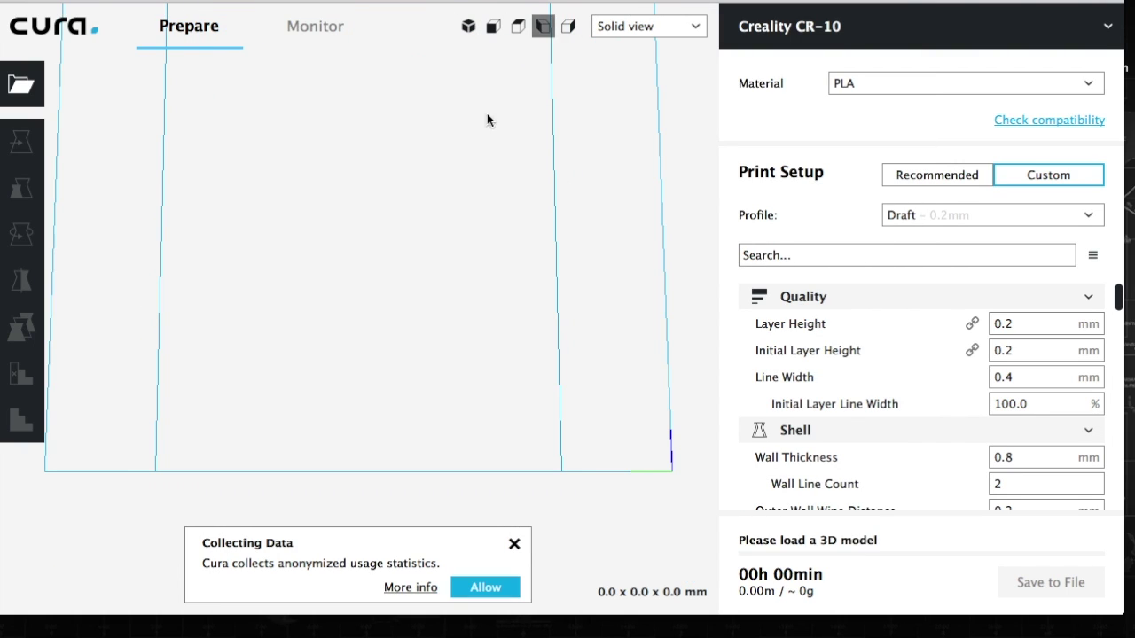
Dismiss the usage statistics notice, orbit to an elevated view, and scroll settings to Speed
{"action": "left_click", "coordinate": [514, 544]}
{"action": "right_click_drag", "start_coordinate": [421, 449], "coordinate": [423, 524]}
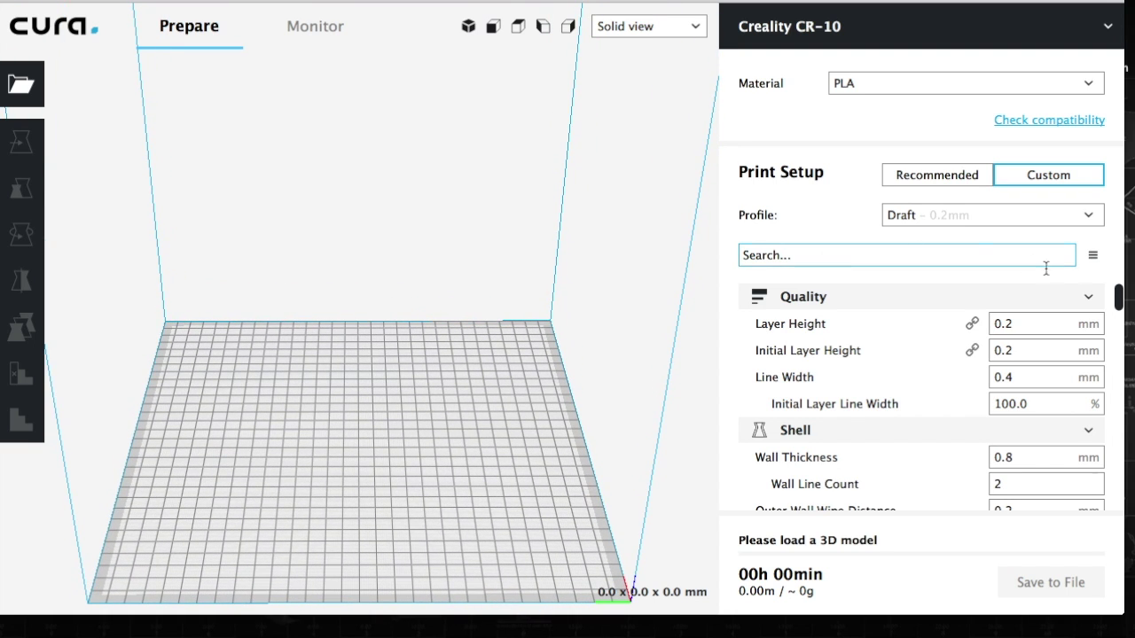
{"action": "left_click_drag", "start_coordinate": [1118, 298], "coordinate": [1114, 412]}
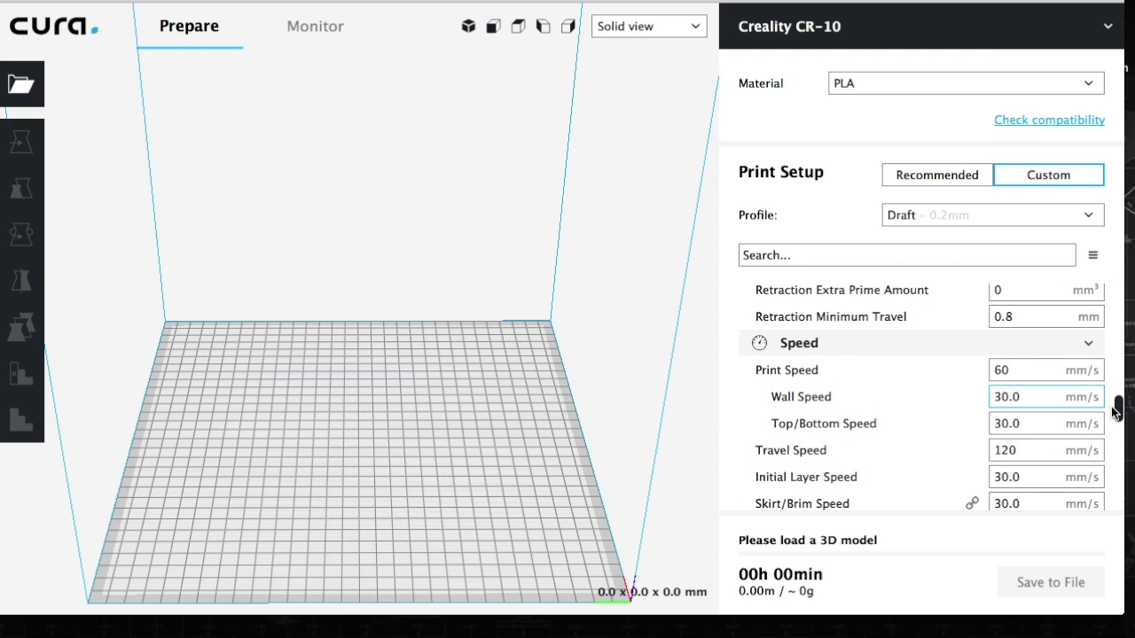